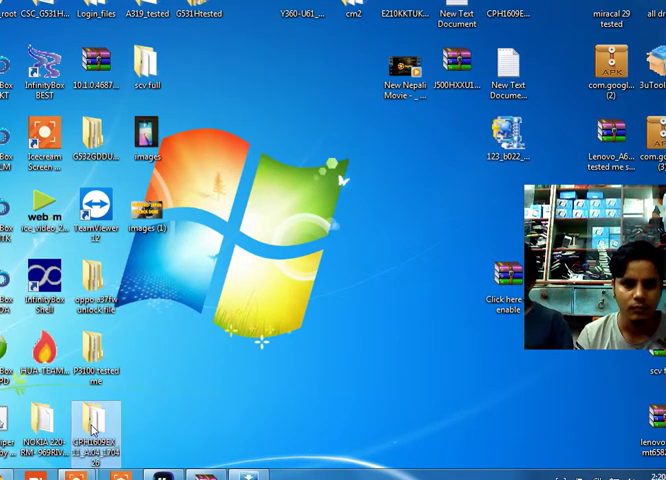
# Step: Open the CPH1609EX folder on the desktop, then its CPH1609EX_11_A.04_170426 subfolder
pyautogui.doubleClick(94, 420)
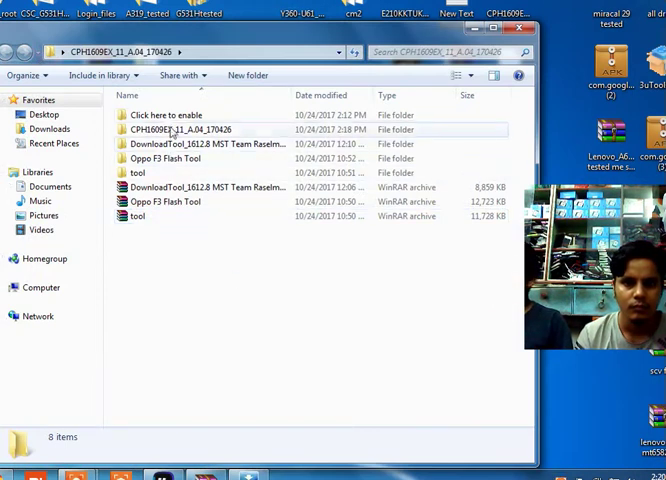
pyautogui.doubleClick(167, 115)
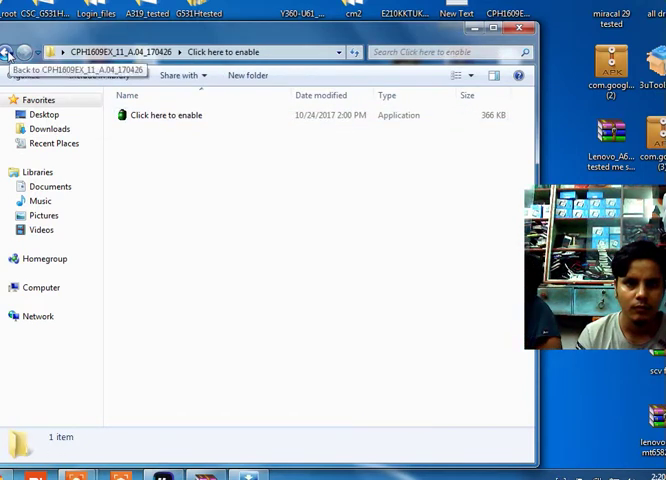
pyautogui.click(8, 52)
pyautogui.doubleClick(160, 130)
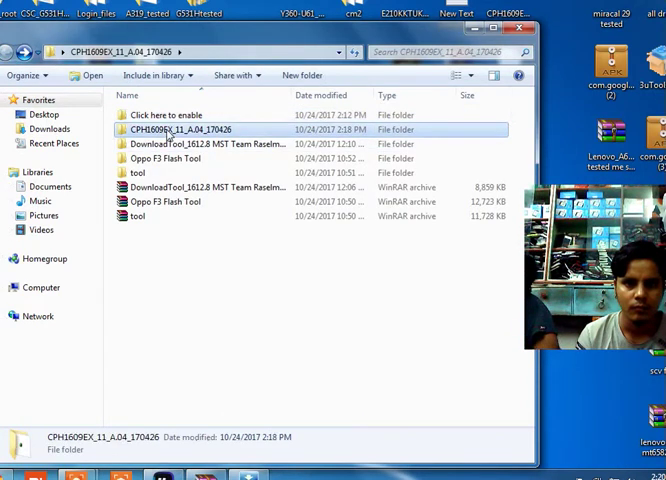
# Step: Check the OPPO F3 Flasher's context menu, then select the 'Click here to enable' folder
pyautogui.click(170, 216)
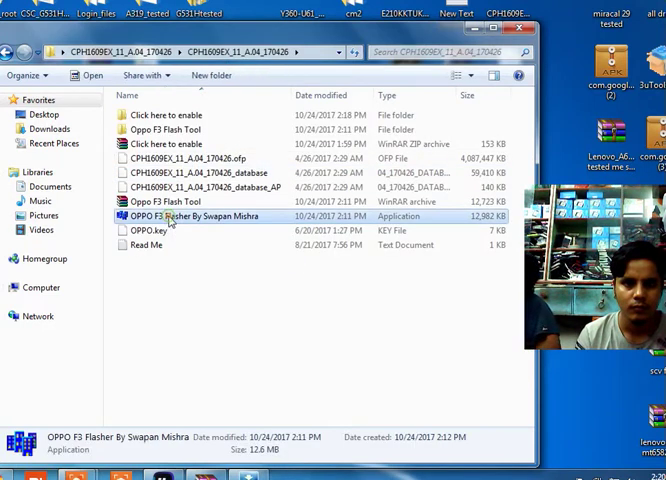
pyautogui.rightClick(170, 216)
pyautogui.click(195, 173)
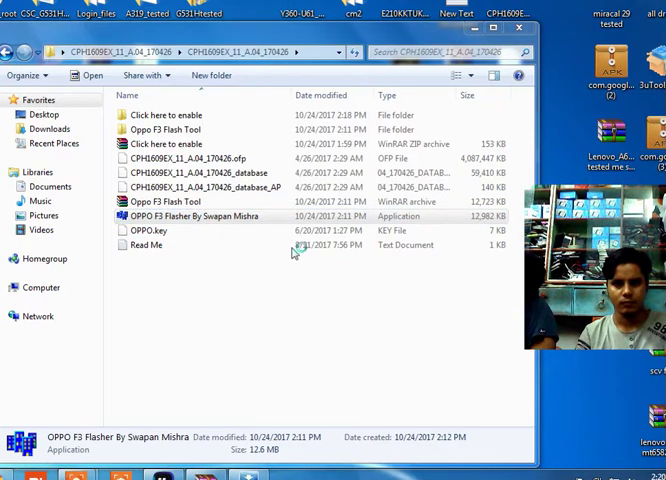
pyautogui.click(166, 115)
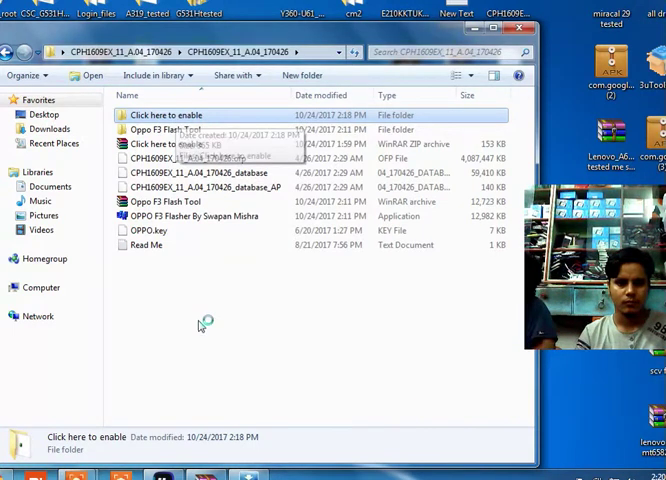
# Step: Refresh the folder, launch 'Click here to enable', and move TNT Enforcer to the lower right
pyautogui.rightClick(200, 140)
pyautogui.click(235, 192)
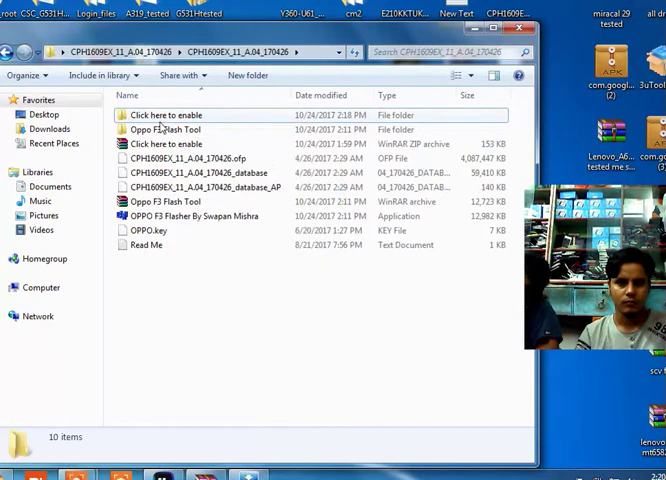
pyautogui.doubleClick(165, 115)
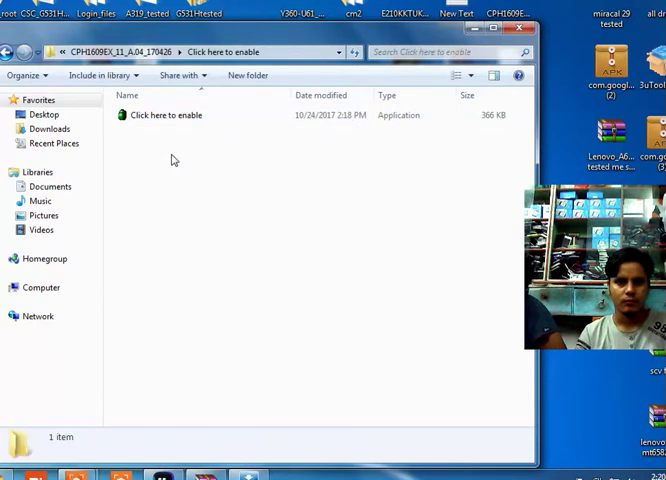
pyautogui.doubleClick(166, 115)
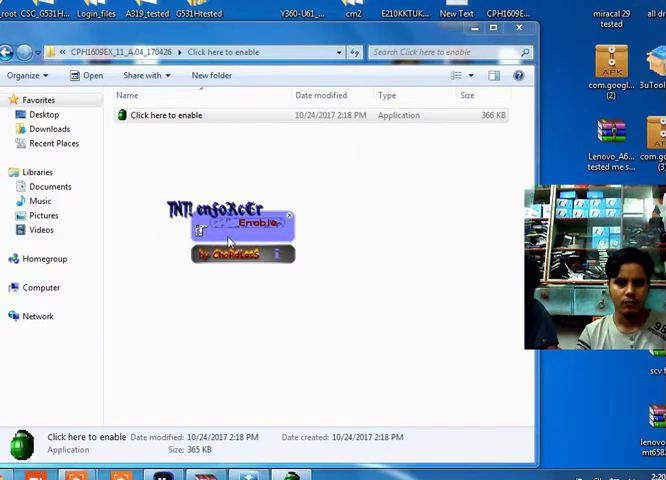
pyautogui.moveTo(230, 240)
pyautogui.mouseDown()
pyautogui.moveTo(28, 468)
pyautogui.moveTo(625, 410)
pyautogui.mouseUp()
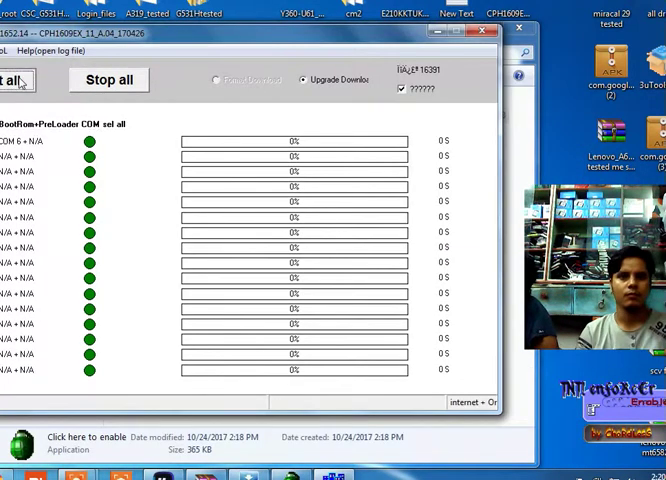
# Step: Use Start all so all 16 ports show START after the PC memory checksum
pyautogui.click(12, 80)
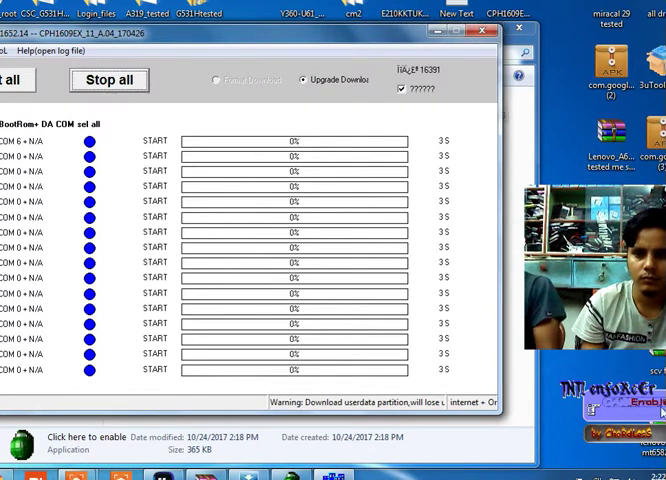
# Step: Press Start all again so all 16 ports wait at 0% in Upgrade Download mode
pyautogui.click(14, 80)
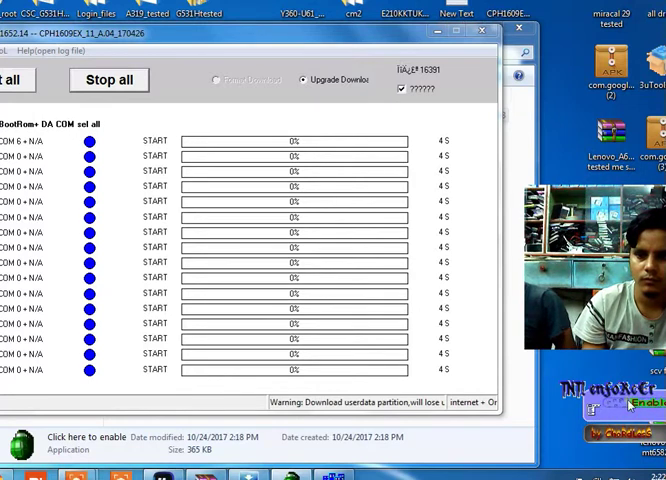
# Step: Exit the download tool, answering Yes to 'Do you want to exit?'
pyautogui.click(491, 30)
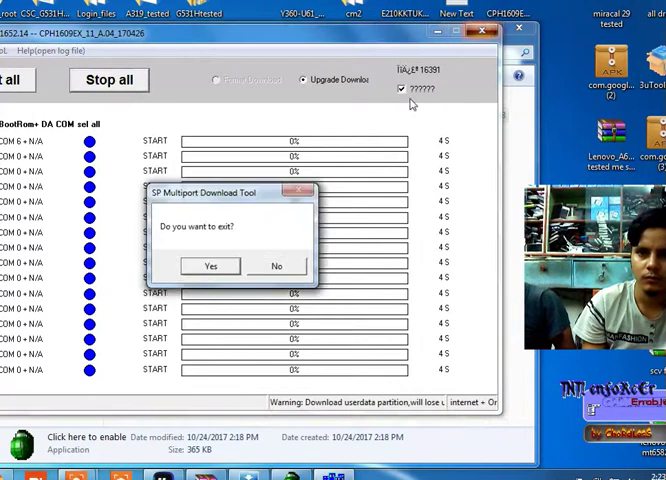
pyautogui.click(292, 265)
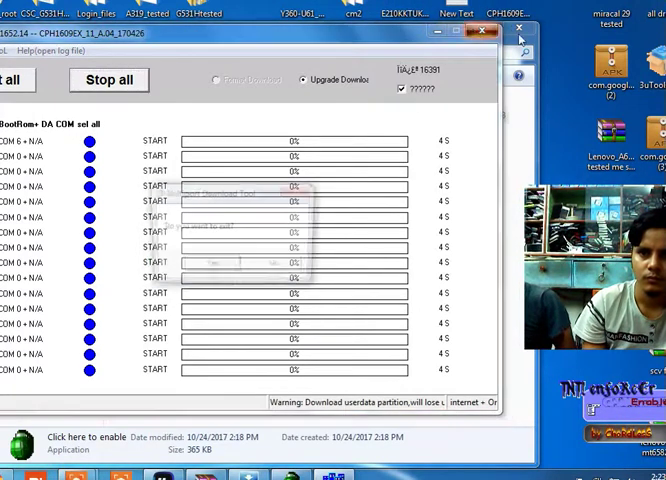
pyautogui.click(481, 30)
pyautogui.click(218, 267)
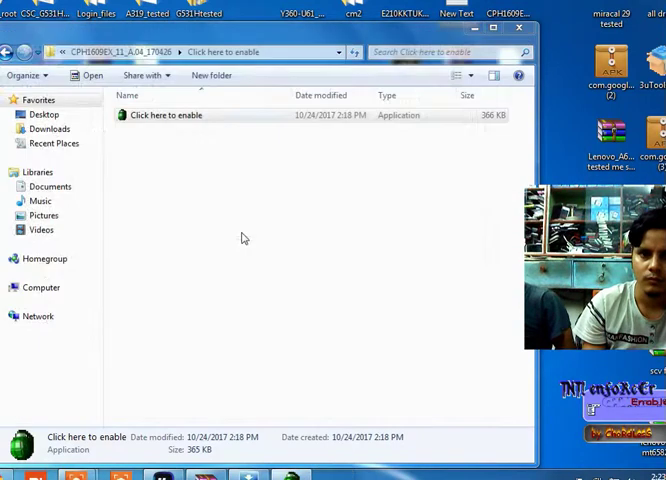
# Step: Close the Explorer window and bring up the screen recorder's tray options
pyautogui.click(512, 33)
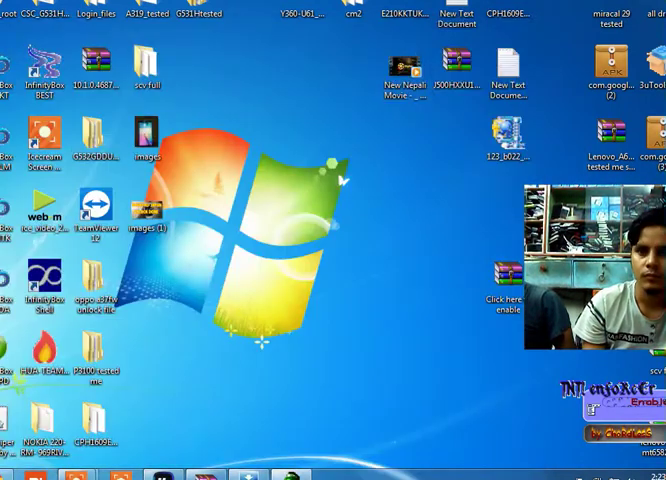
pyautogui.click(578, 474)
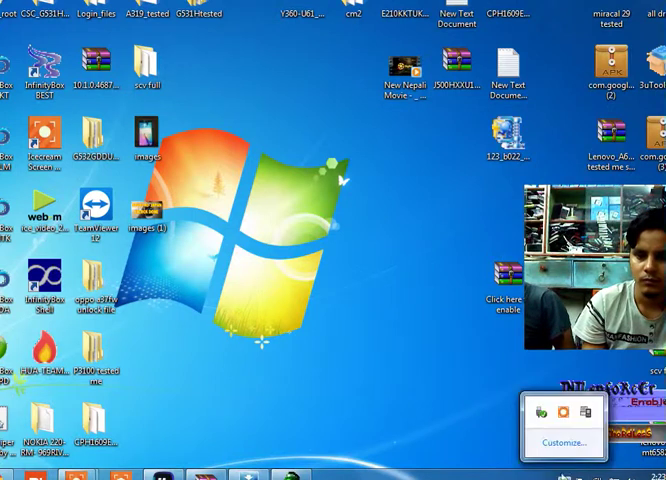
pyautogui.rightClick(562, 412)
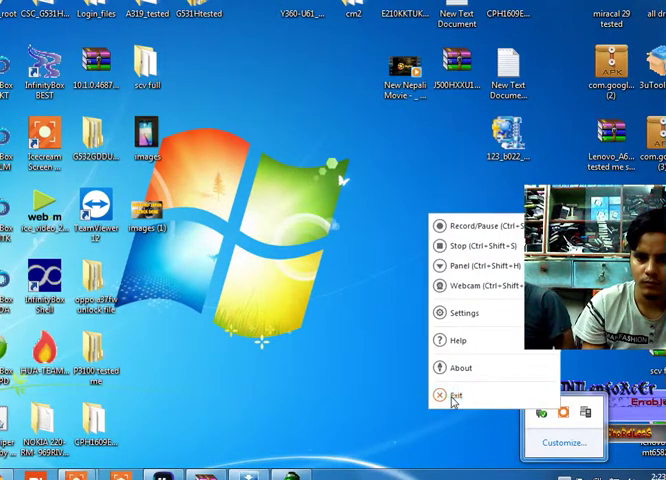